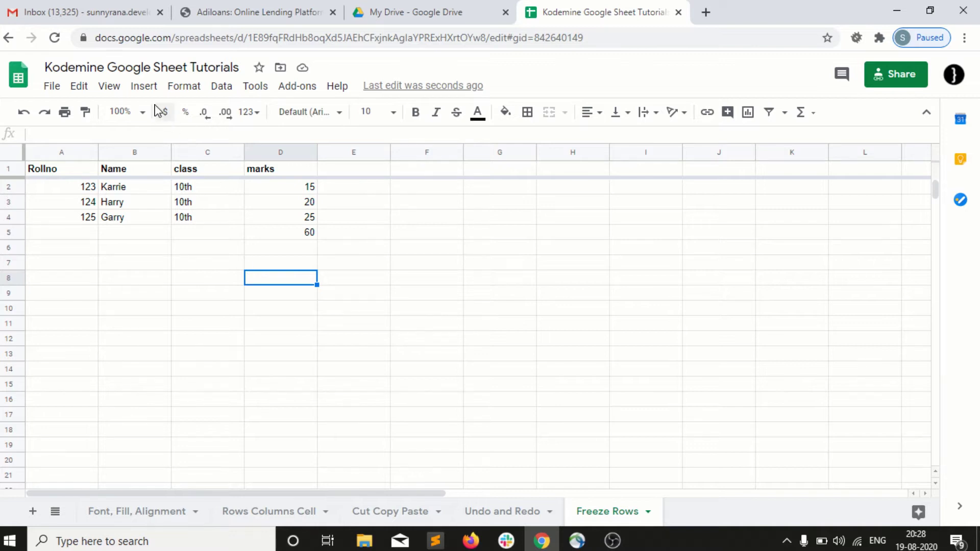
Select cell C2 in the student marks table
left_click(179, 192)
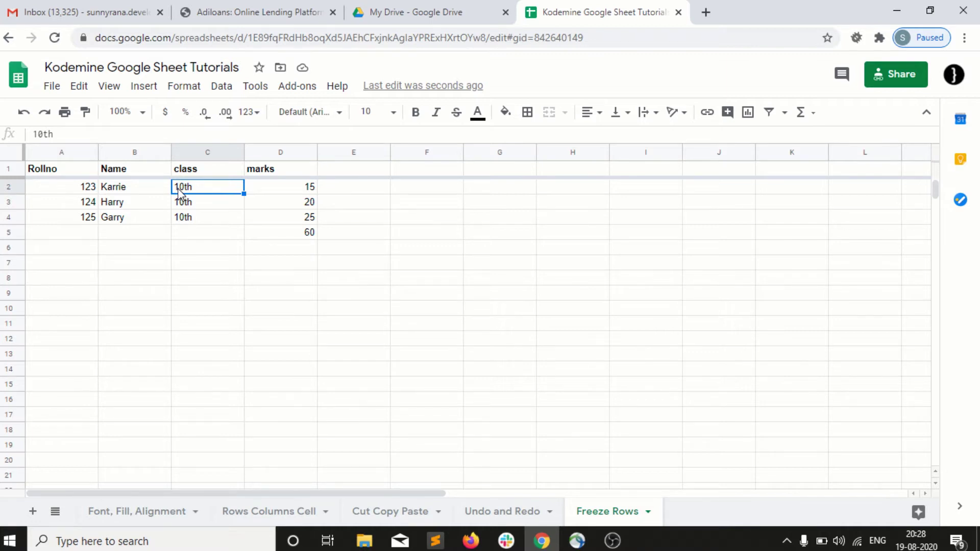
Insert a chart from the table data and move it below the table
left_click(141, 90)
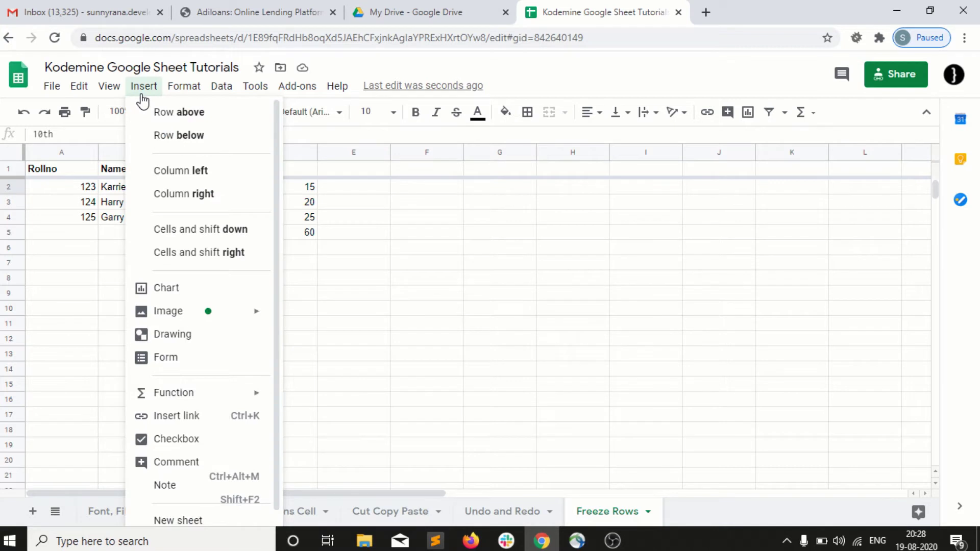
left_click(164, 291)
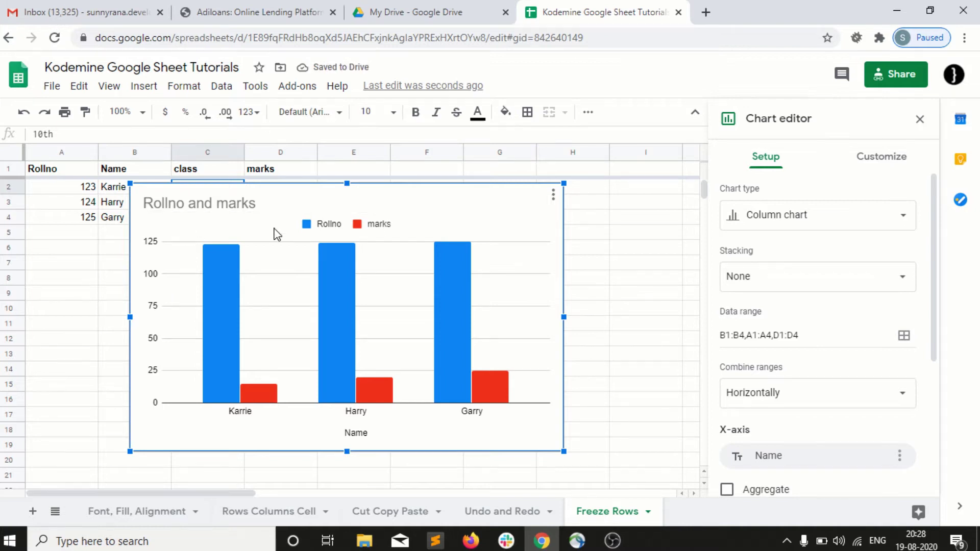
left_click_drag(283, 244, 321, 300)
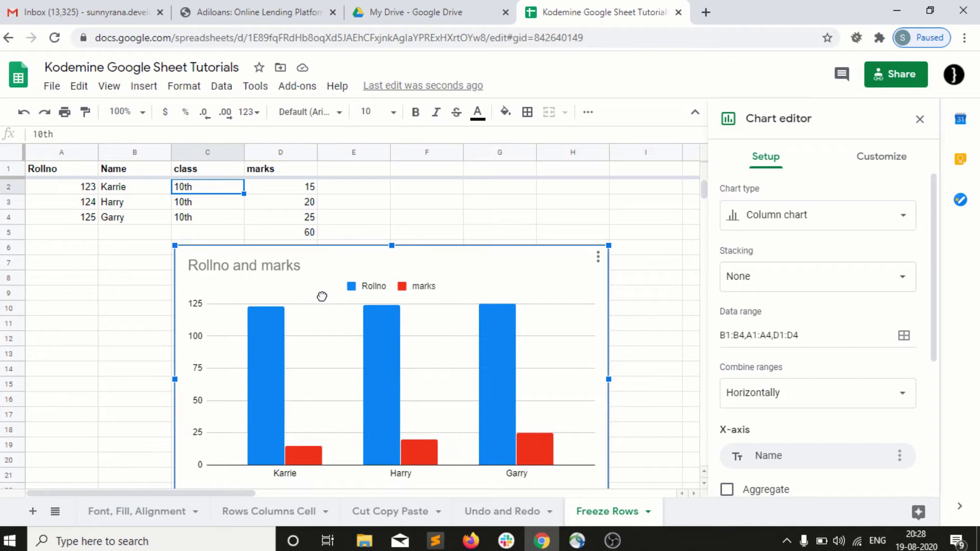
scroll(322, 298, "down", 1)
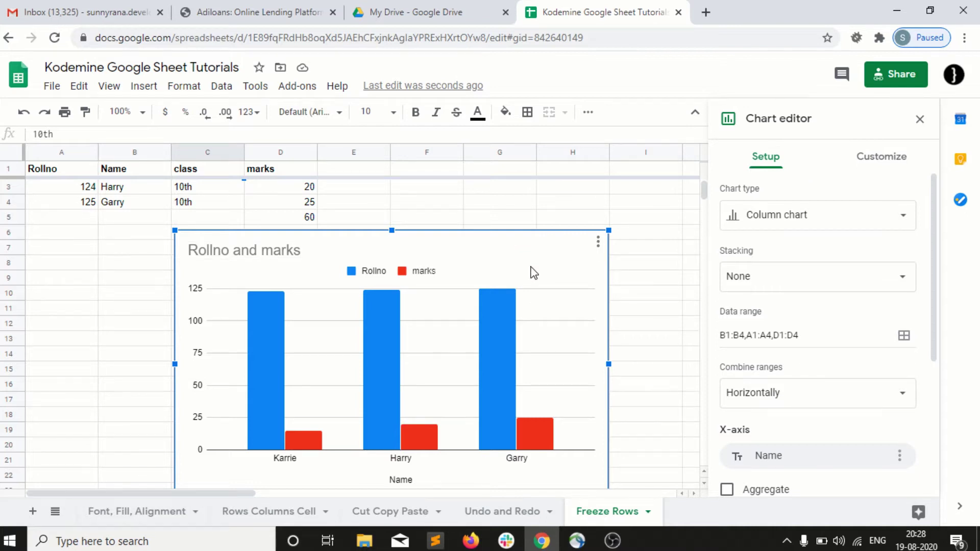
left_click(598, 241)
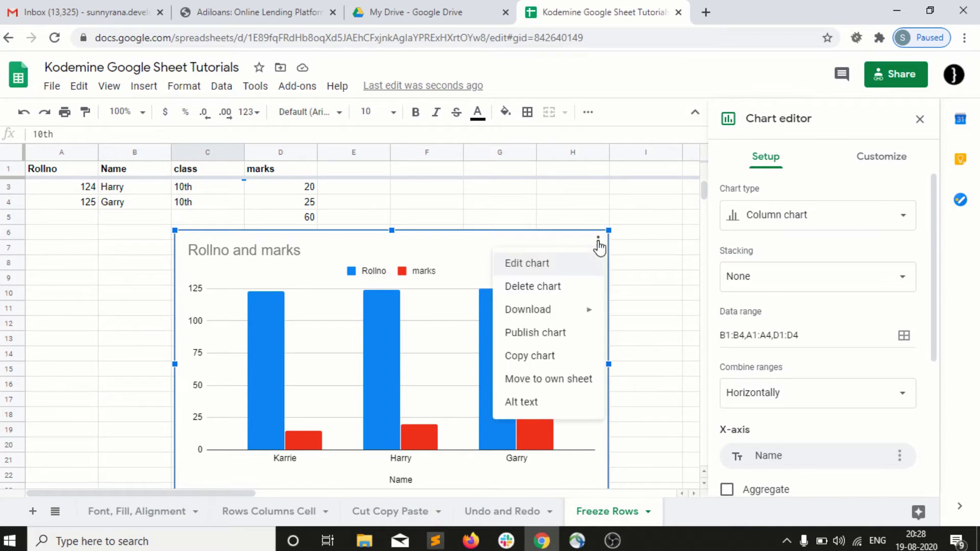
left_click(534, 269)
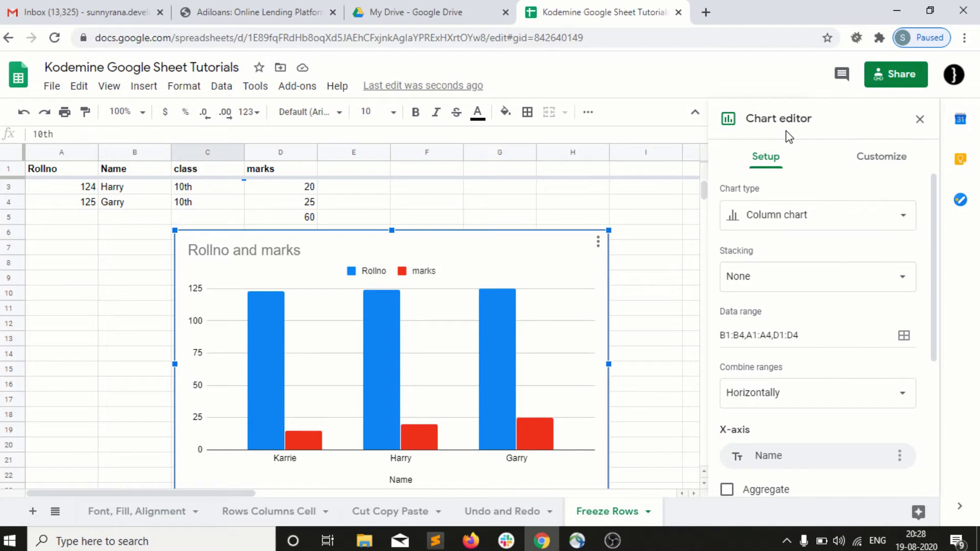
left_click(790, 215)
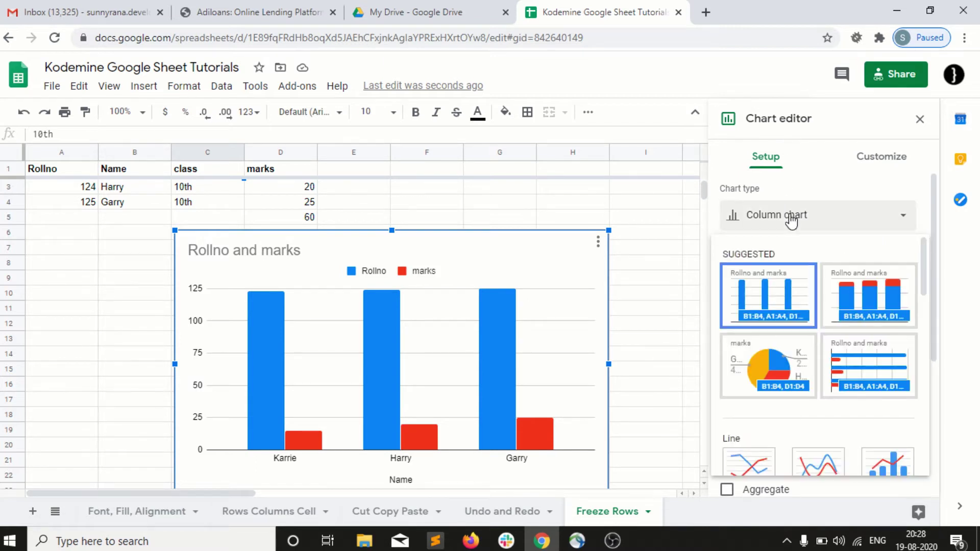
left_click(855, 306)
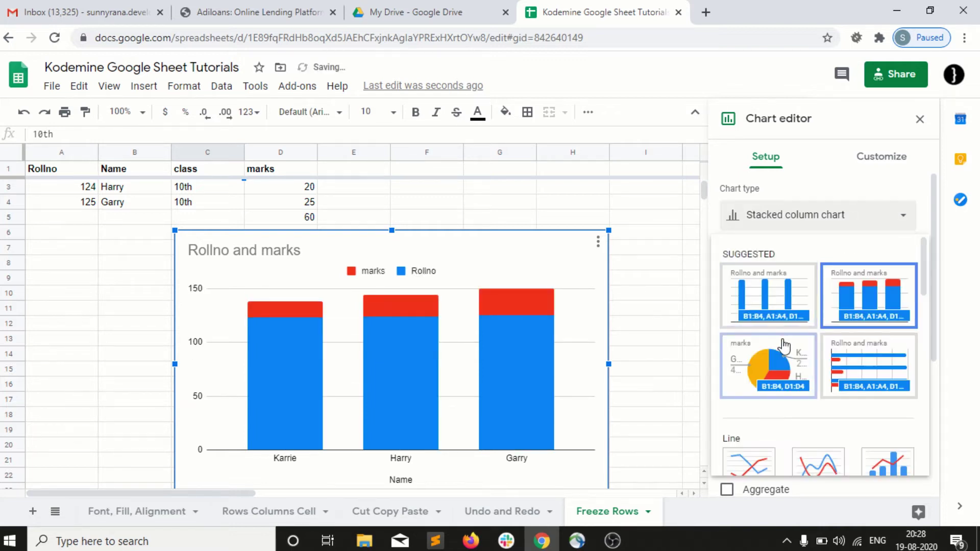
left_click(772, 359)
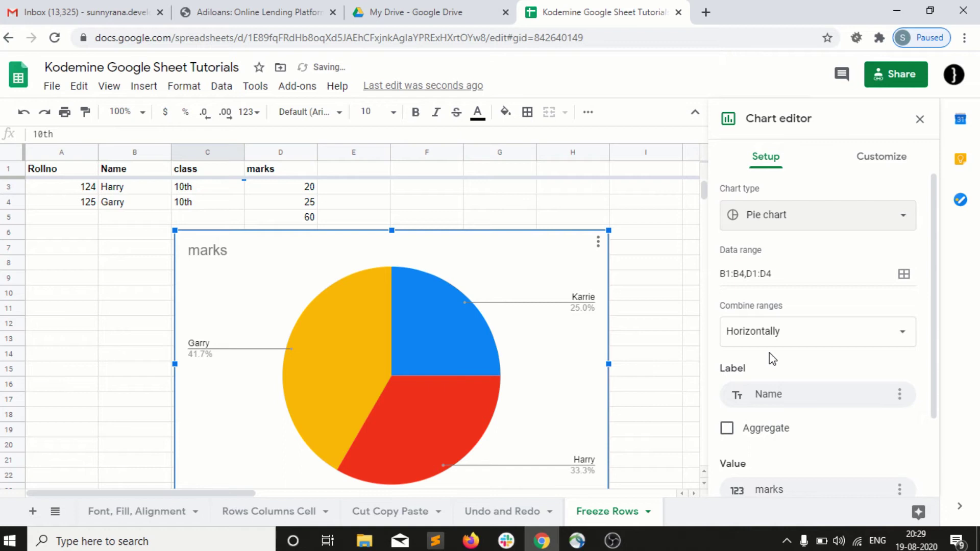
left_click(820, 220)
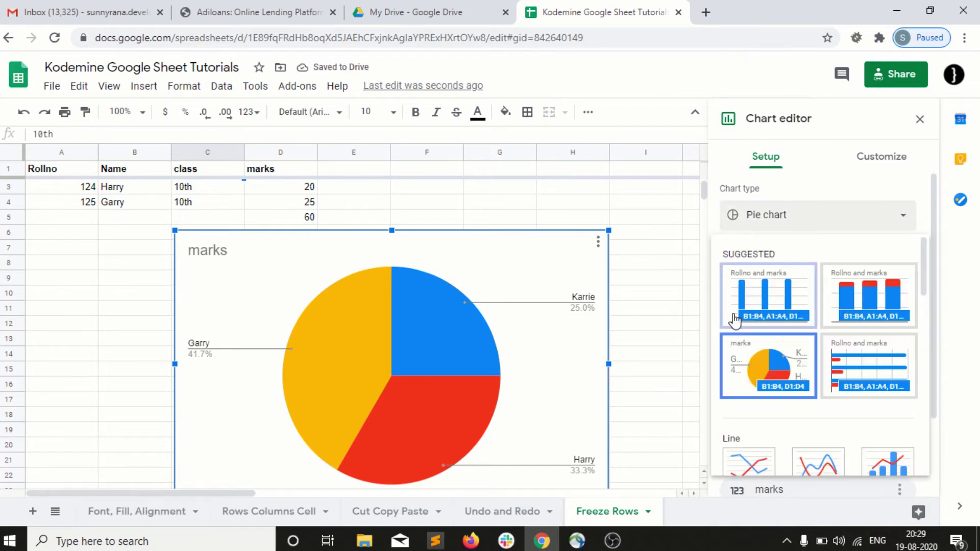
left_click(768, 299)
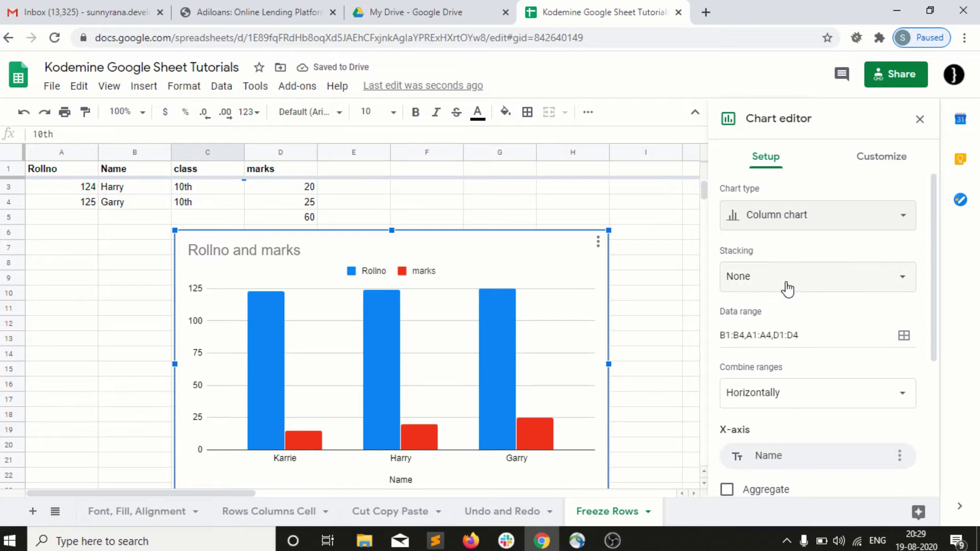
Remove A1:A4 from the chart's data range, leaving B1:B4,D1:D4
left_click(767, 333)
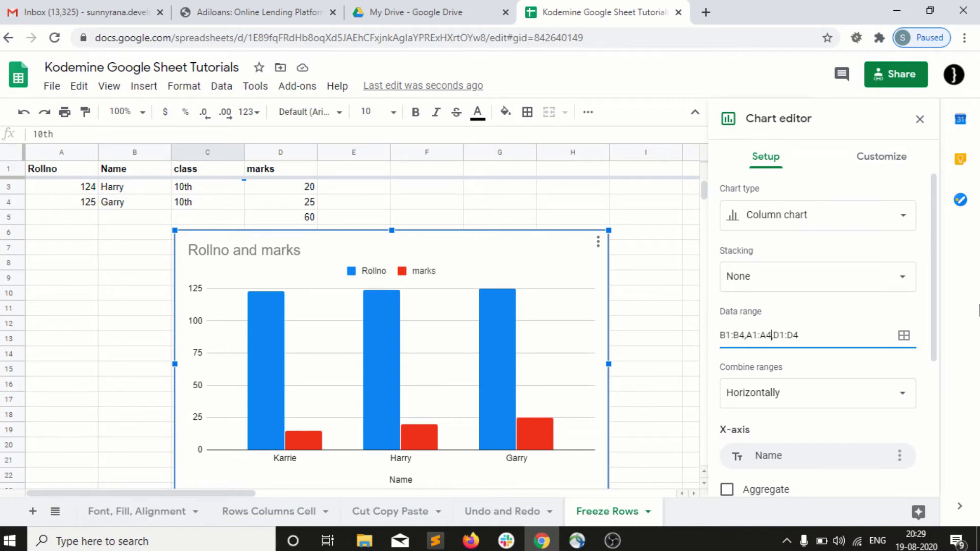
left_click_drag(775, 335, 745, 335)
key("BackSpace")
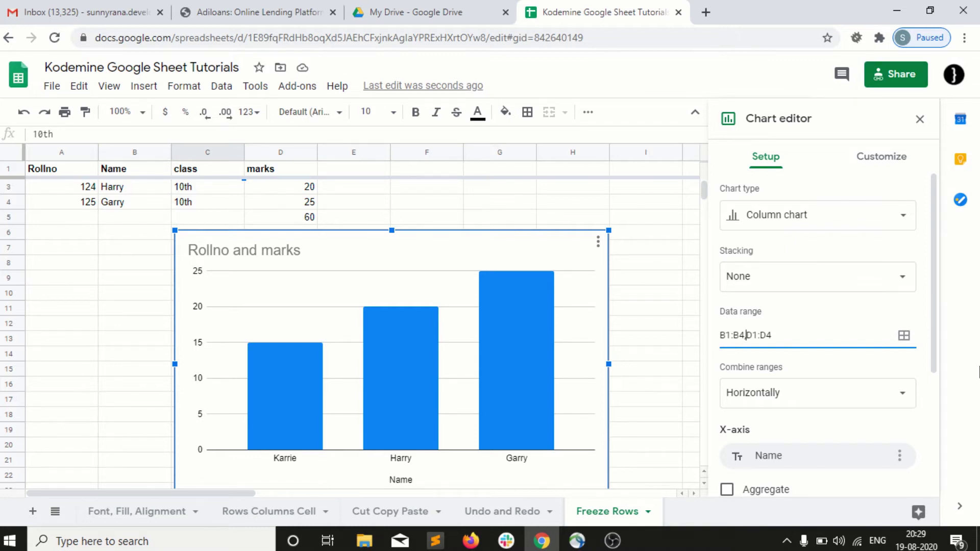
scroll(834, 382, "down", 3)
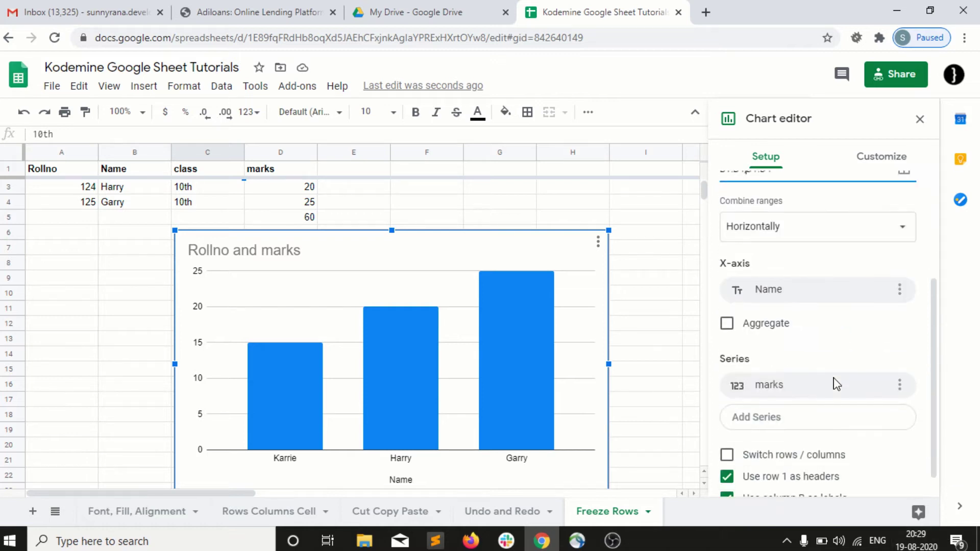
scroll(836, 384, "up", 3)
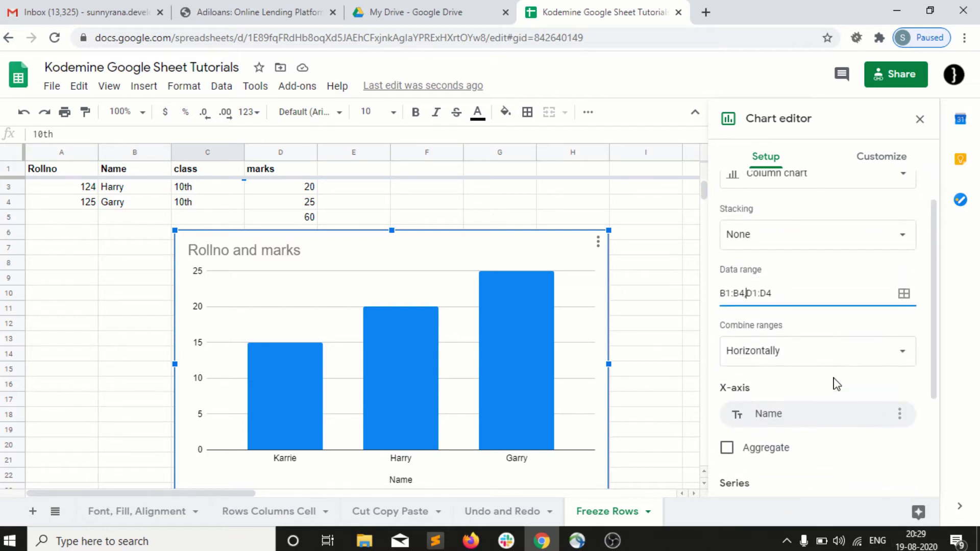
scroll(835, 383, "up", 2)
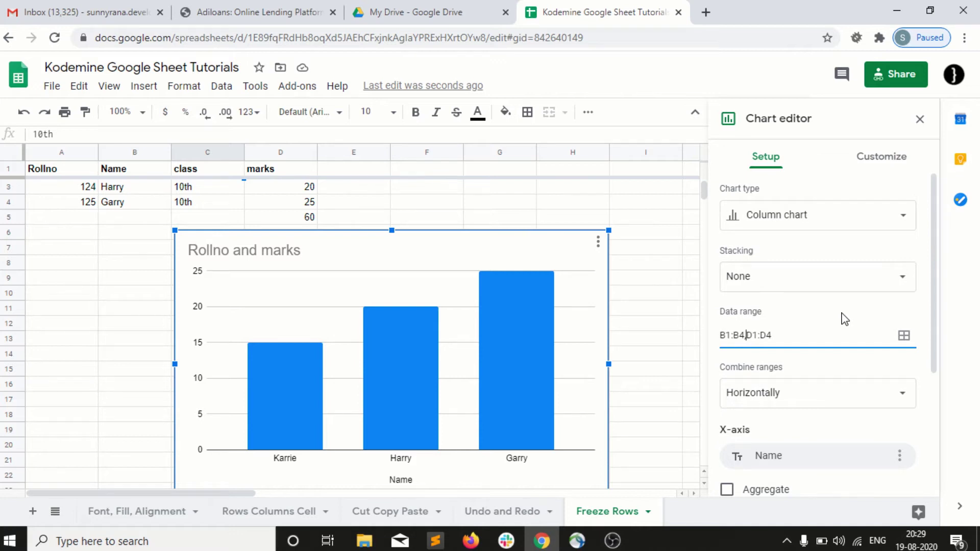
Toggle the Maximize and 3D chart styles on and off, keeping a flat normal layout
left_click(881, 162)
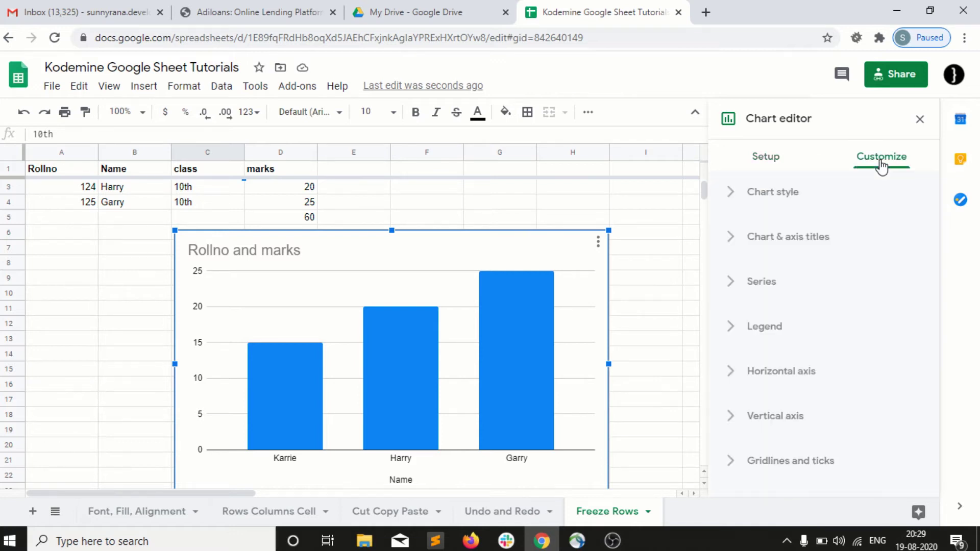
left_click(725, 203)
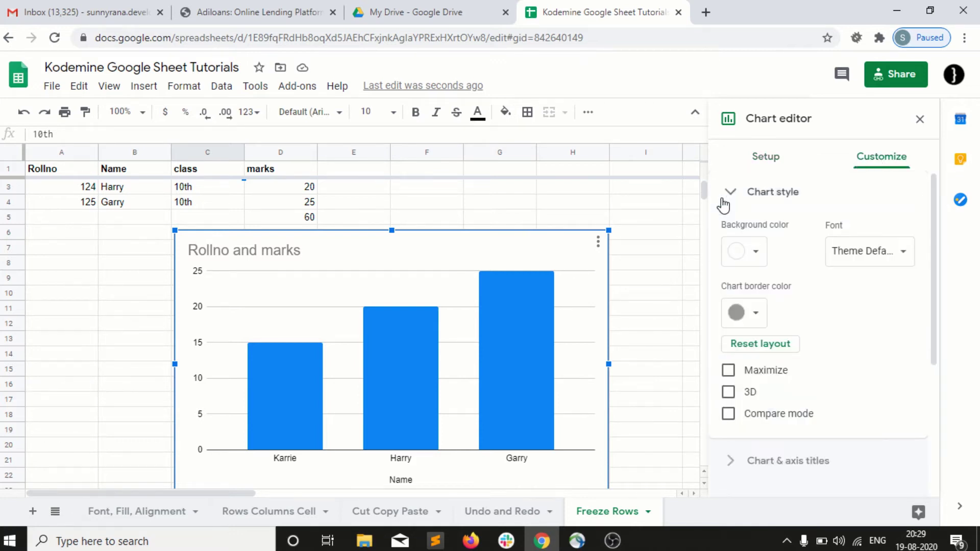
left_click(729, 371)
left_click(729, 372)
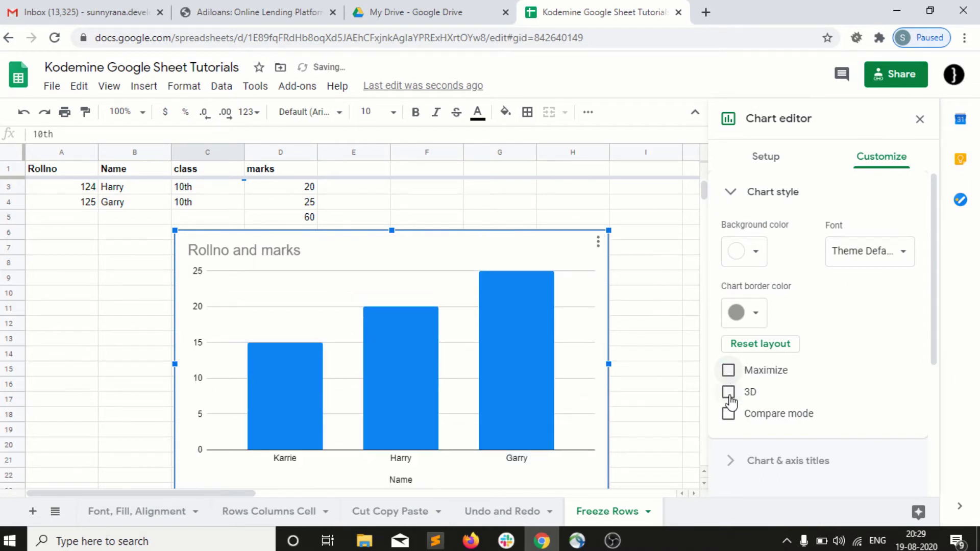
left_click(729, 392)
left_click(728, 392)
Change the chart title from 'Rollno and marks' to 'Student Names and Marks'
scroll(731, 401, "down", 2)
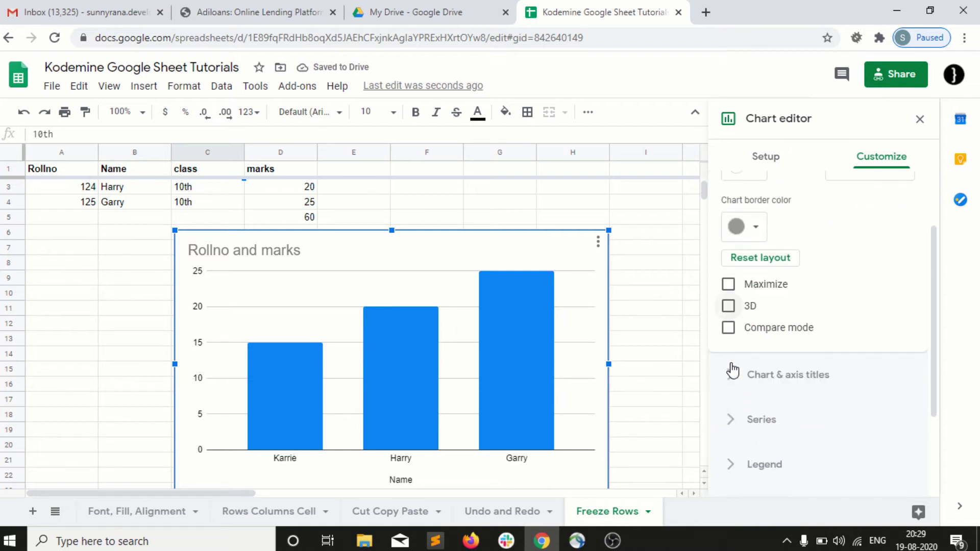
left_click(733, 375)
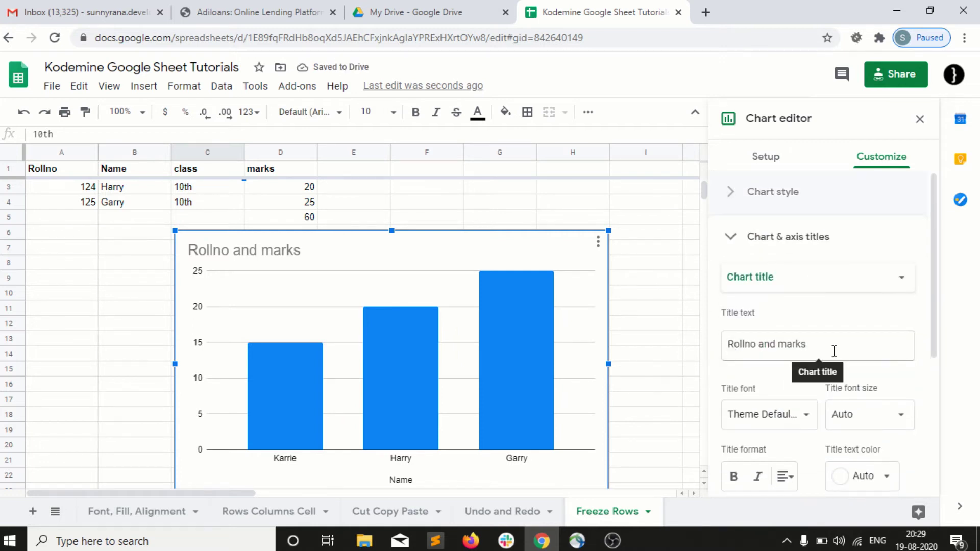
left_click(834, 351)
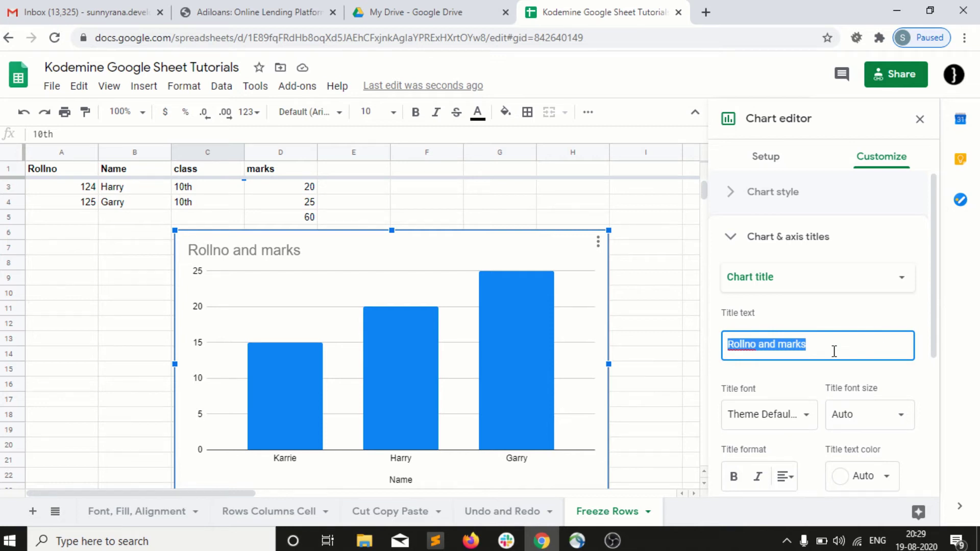
type("Student Names and ")
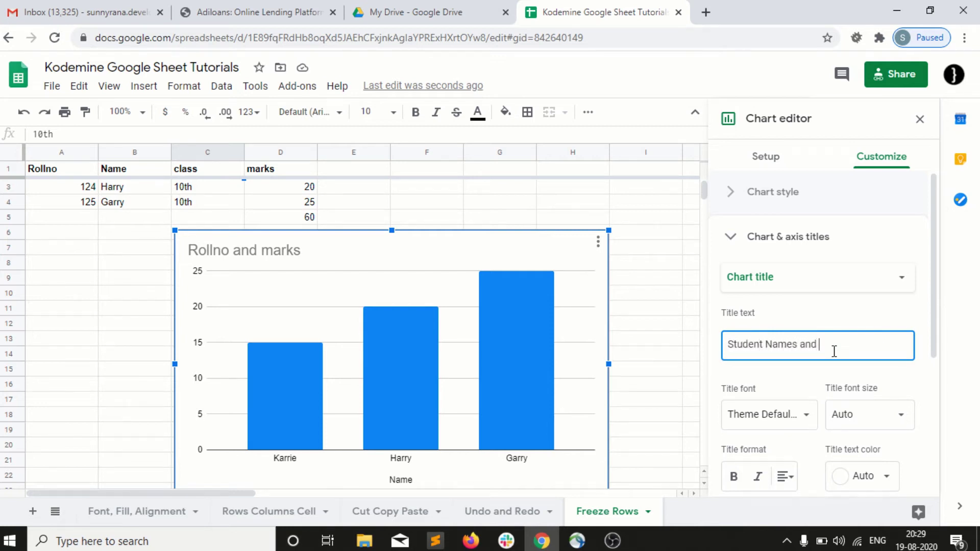
type("Marks")
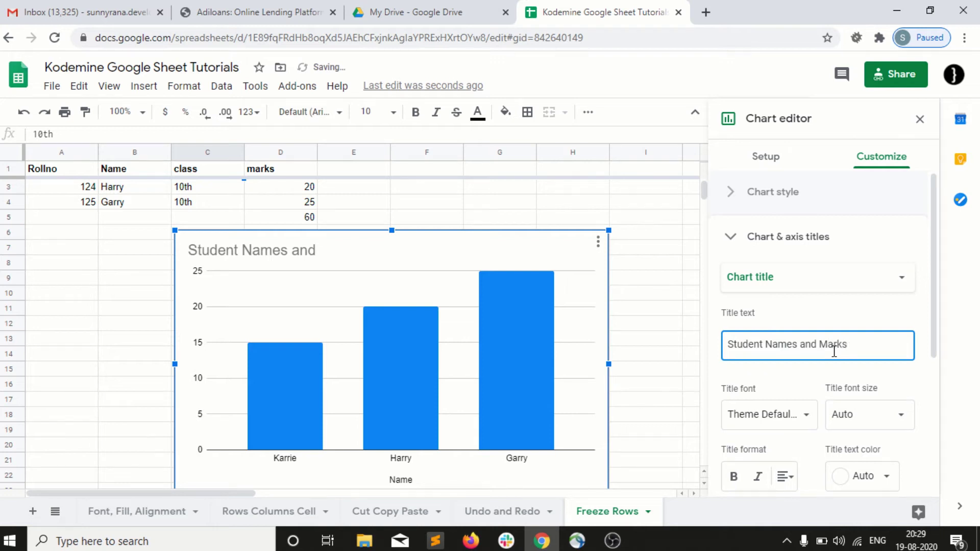
scroll(834, 351, "down", 3)
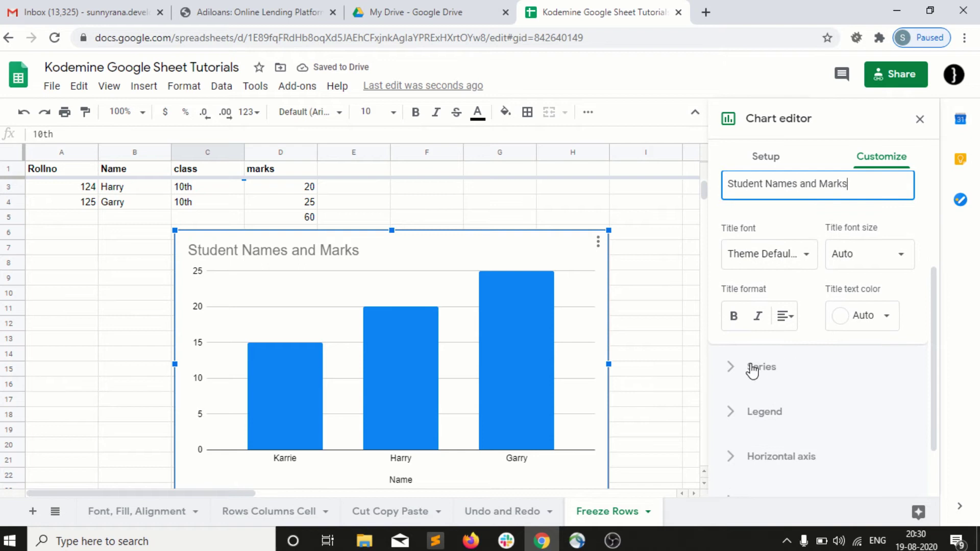
left_click(756, 368)
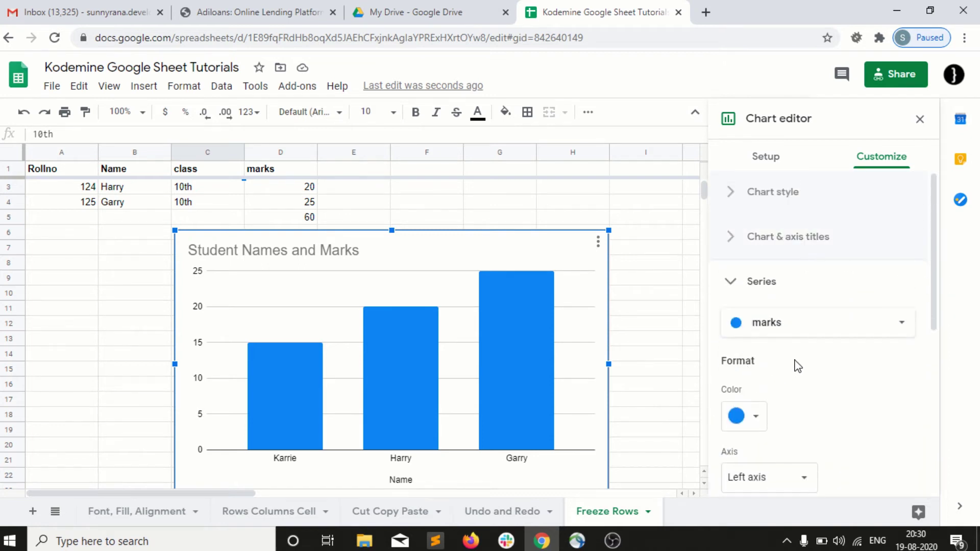
scroll(796, 366, "down", 1)
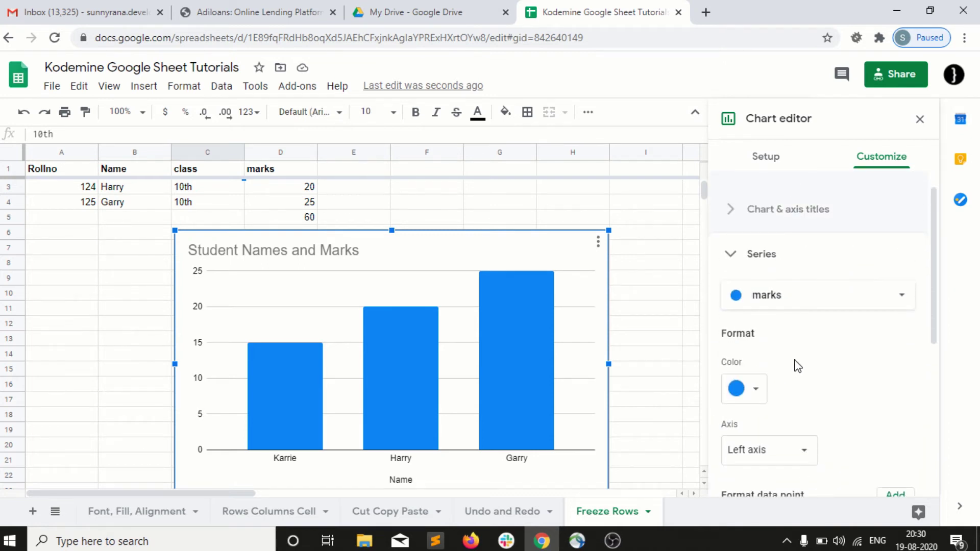
left_click(735, 267)
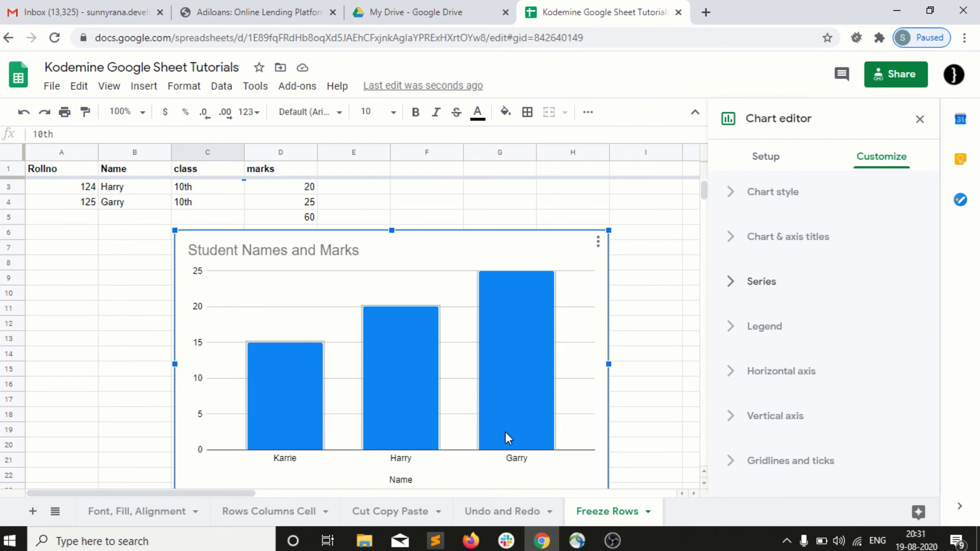
Select the chart's marks series by choosing one of its bars
left_click(299, 390)
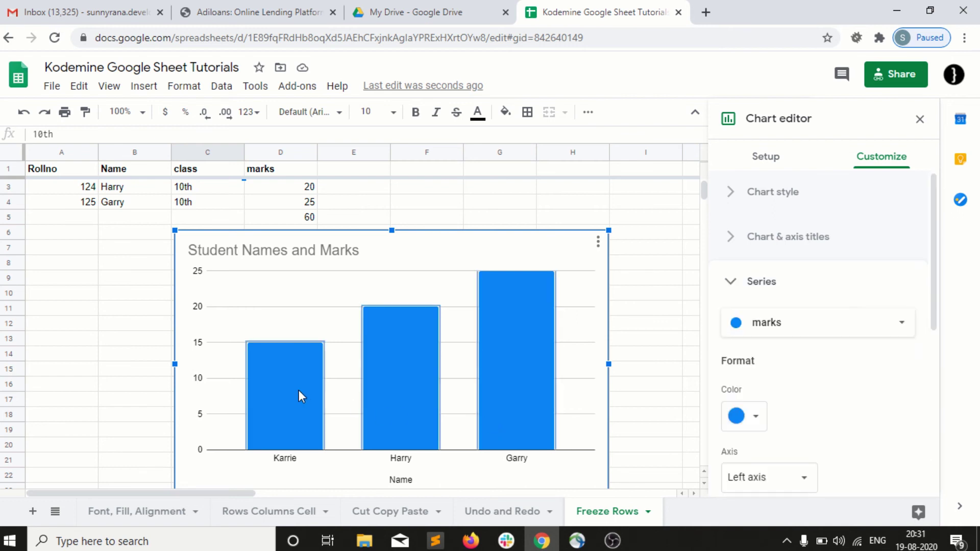